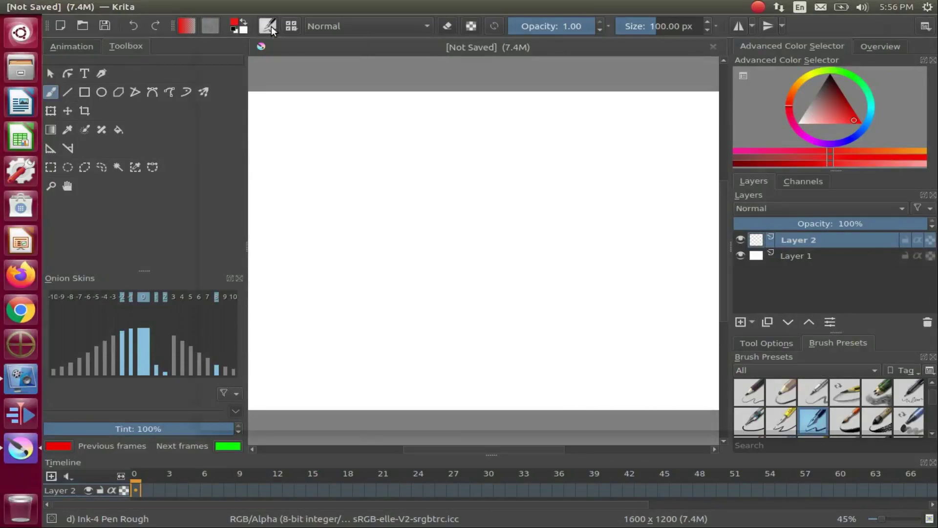
- Switch the brush tip to the Text type, stamping the pangram in Ubuntu 11 at 0.10 spacing
left_click(272, 26)
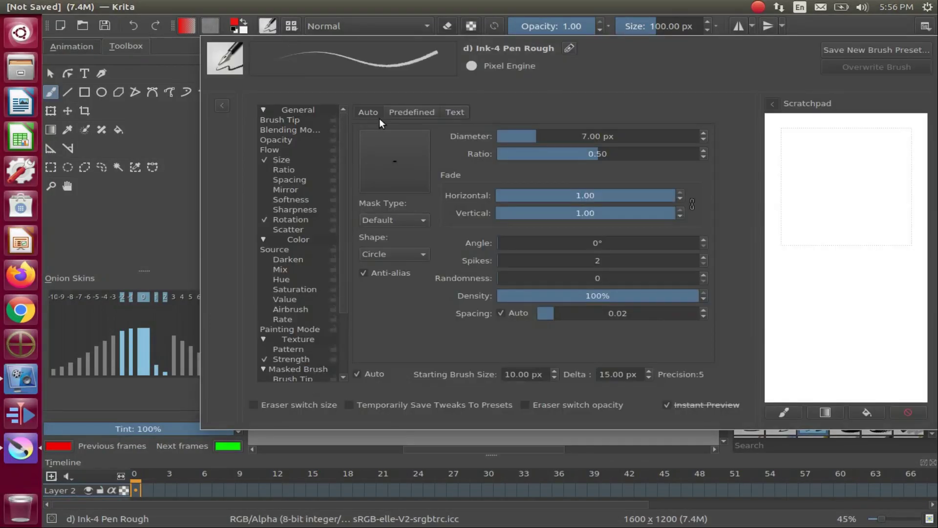
left_click(458, 112)
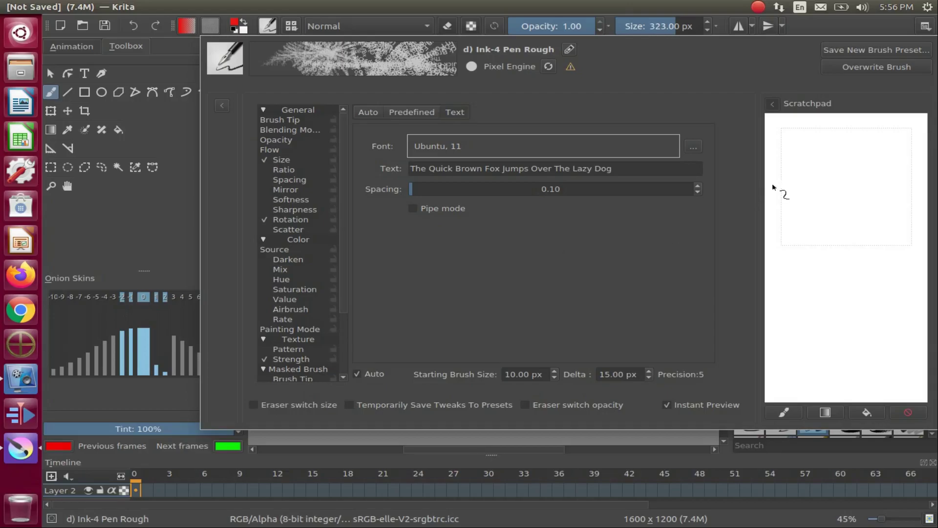
- Test the pangram brush on the scratchpad, then replace the brush text with GrepHaxs
left_click_drag(823, 168, 831, 164)
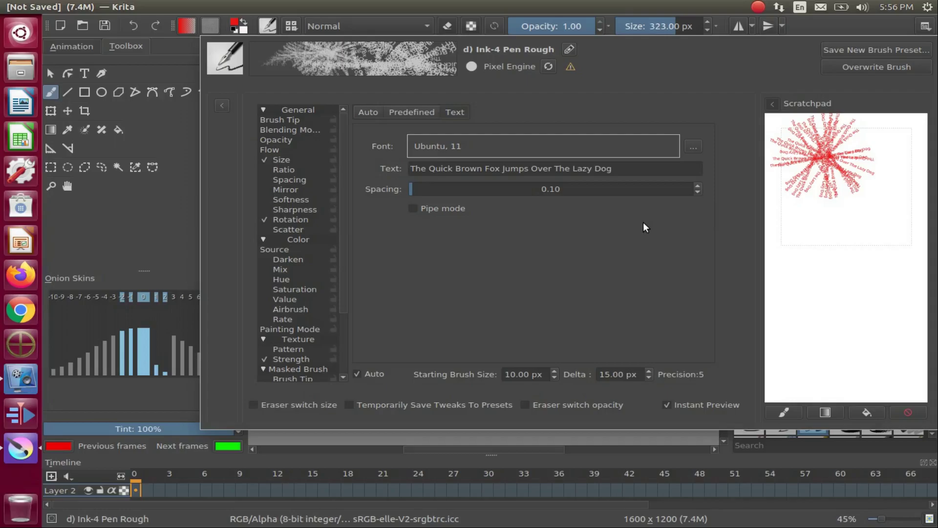
left_click(615, 169)
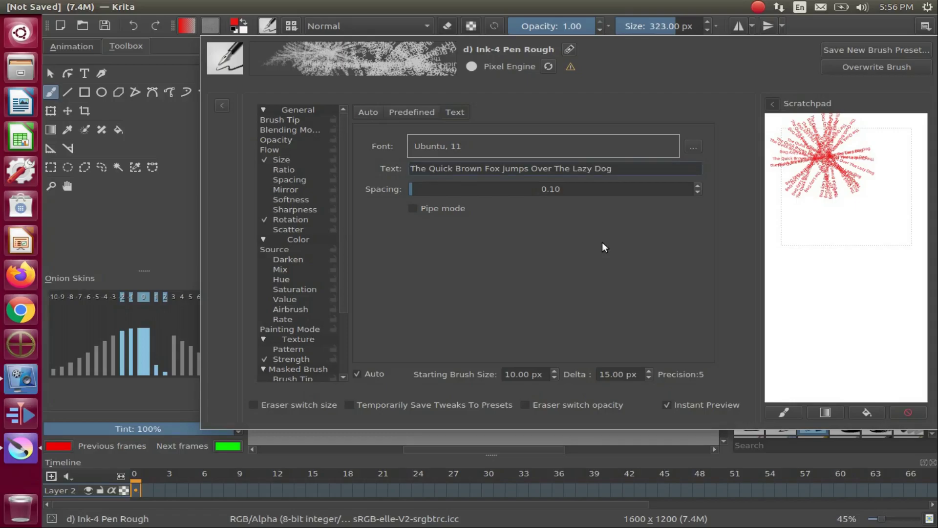
key("BackSpace")
key("BackSpace")
key("BackSpace")
key("BackSpace")
key("BackSpace")
key("BackSpace")
key("BackSpace")
key("BackSpace")
key("BackSpace")
key("BackSpace")
key("BackSpace")
key("BackSpace")
key("BackSpace")
key("BackSpace")
key("BackSpace")
key("BackSpace")
key("BackSpace")
key("BackSpace")
key("BackSpace")
key("BackSpace")
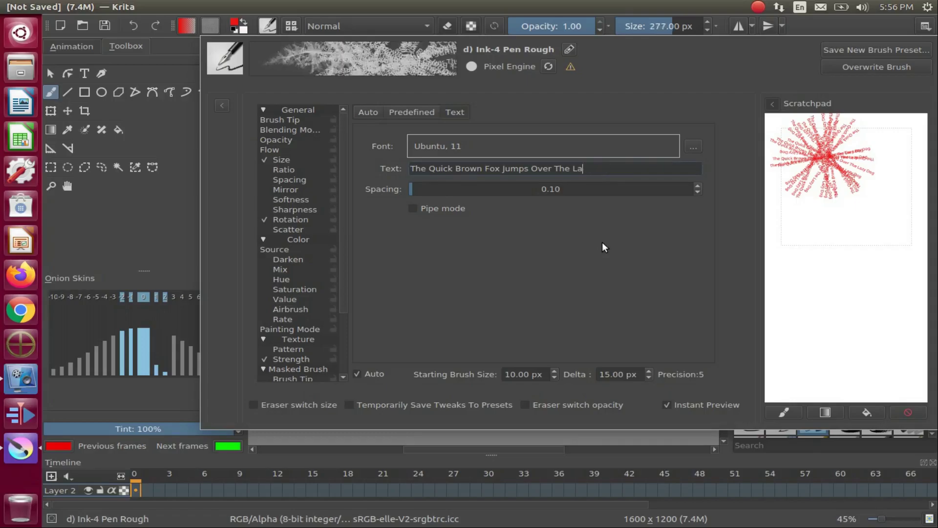
type("GrepHaxs")
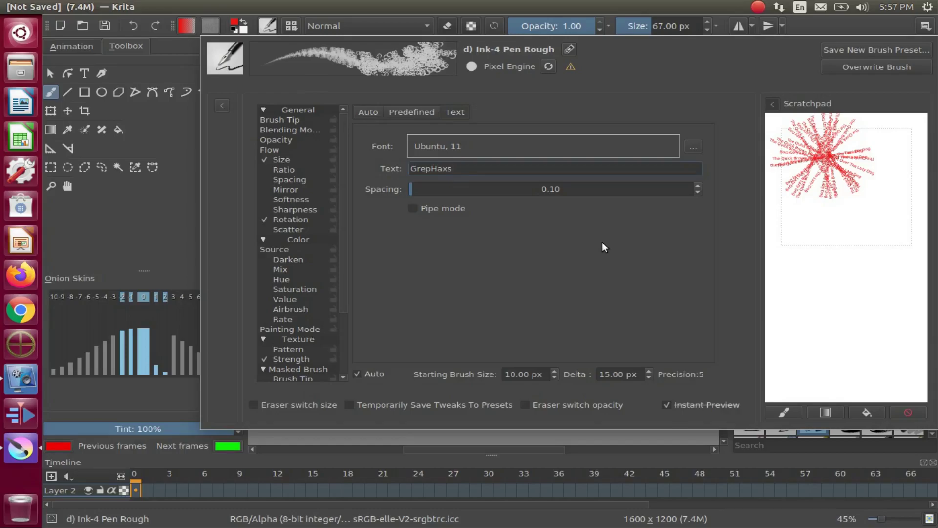
- Turn on Pipe mode so the GrepHaxs brush paints one letter per dab, testing before and after
mouse_move(839, 209)
left_mouse_down()
mouse_move(848, 224)
mouse_move(819, 224)
mouse_move(826, 229)
left_mouse_up()
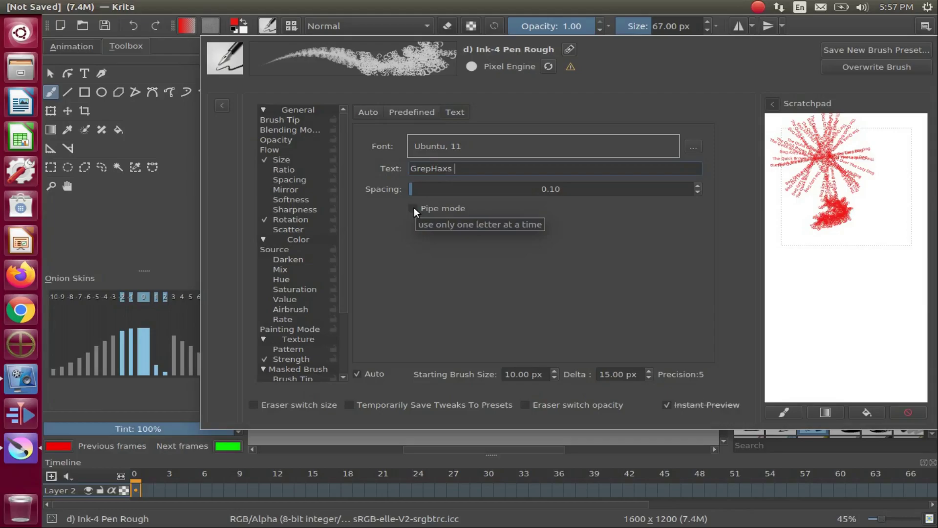
left_click(413, 209)
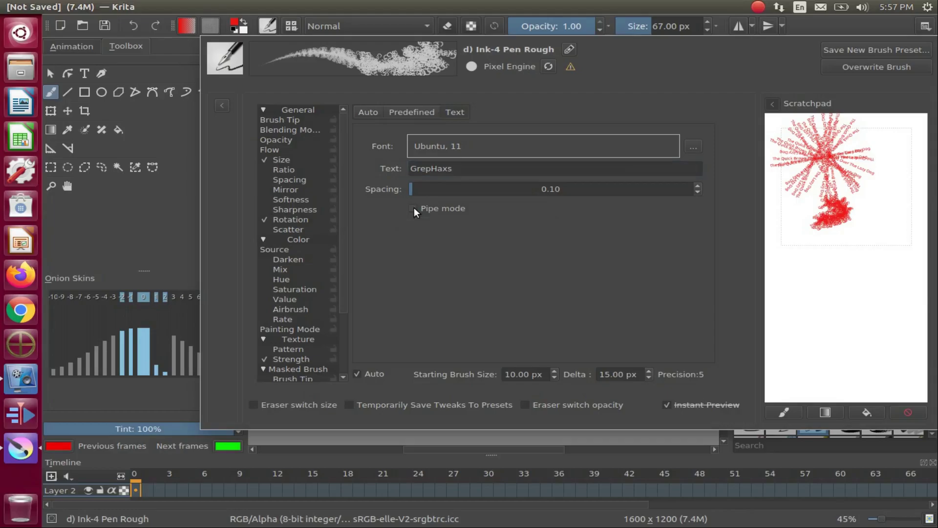
left_click_drag(864, 194, 879, 206)
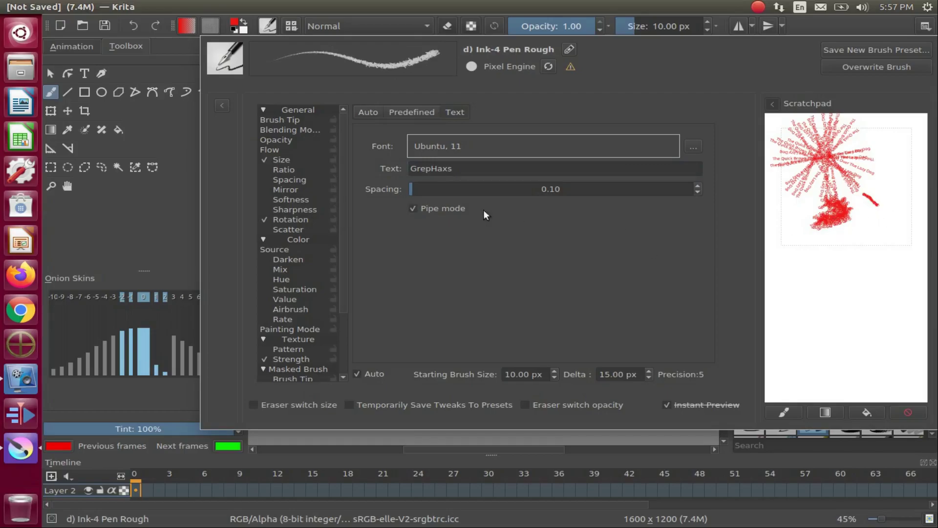
- Raise spacing to 1.33, test whole-word strokes without Pipe mode, then restore Pipe mode and close the editor
left_click(446, 189)
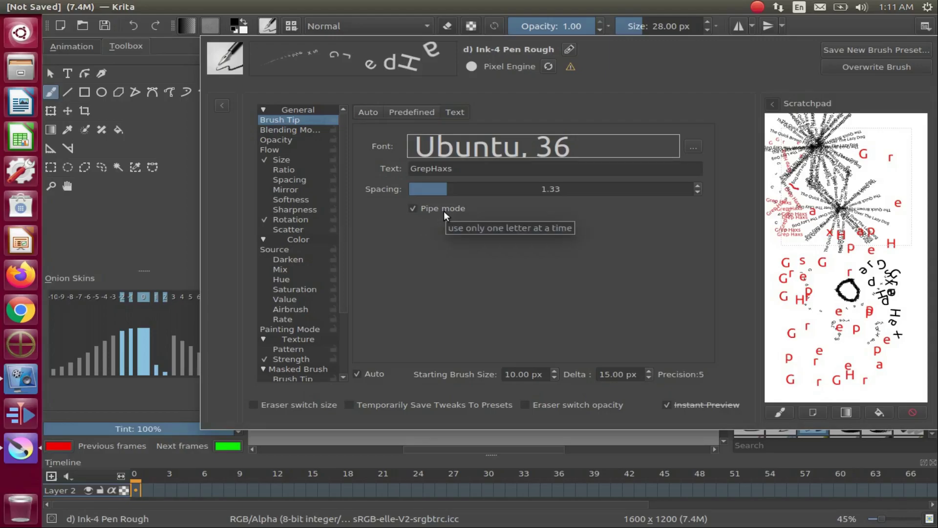
left_click(412, 209)
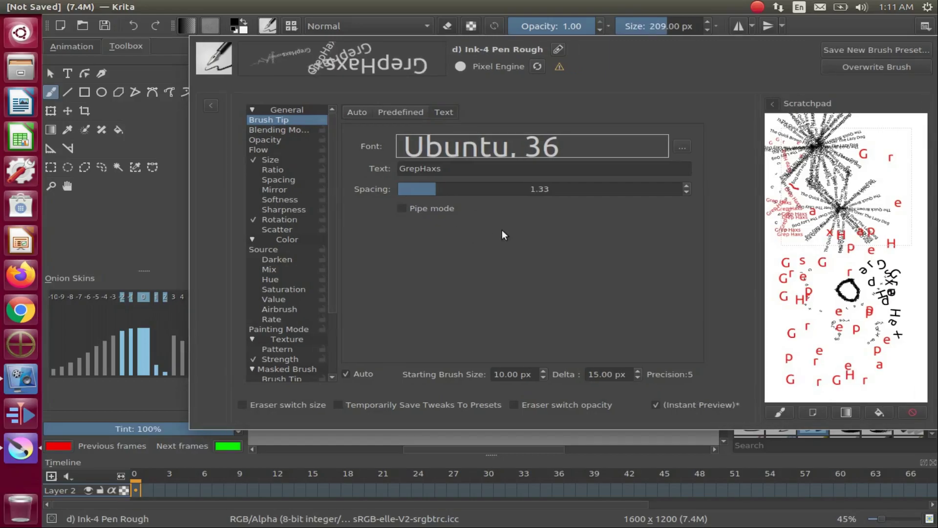
mouse_move(877, 154)
left_mouse_down()
mouse_move(856, 256)
mouse_move(784, 269)
left_mouse_up()
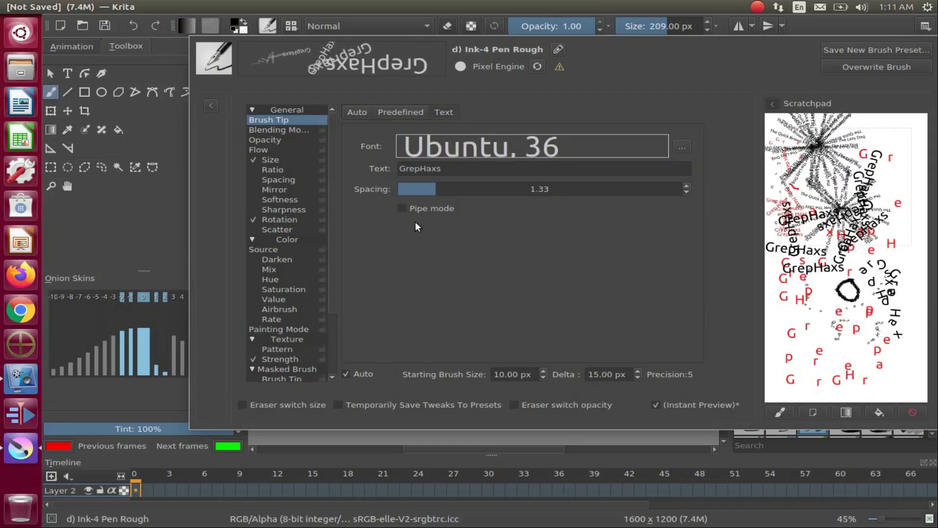
left_click(402, 209)
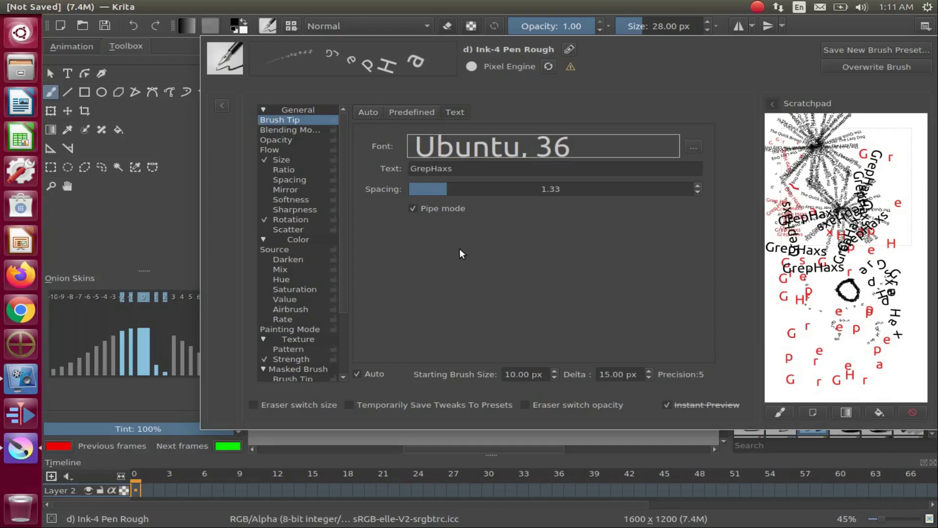
left_click(136, 199)
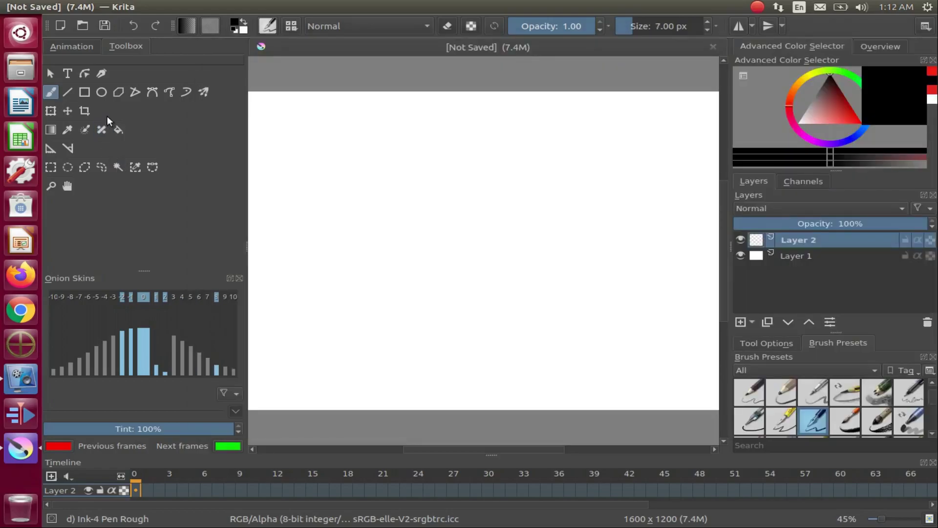
- Draw a large black circle outline left of centre in the canvas's upper half
left_click(101, 92)
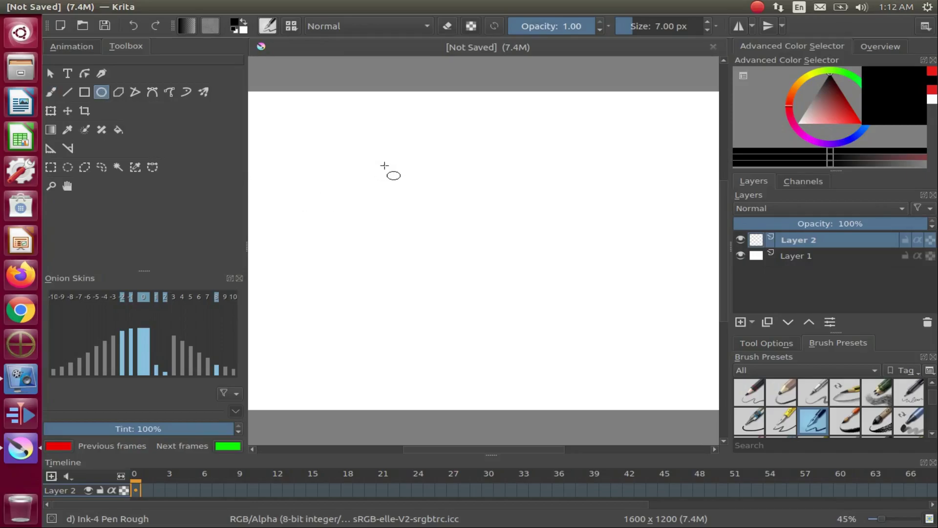
left_click_drag(401, 172, 511, 282)
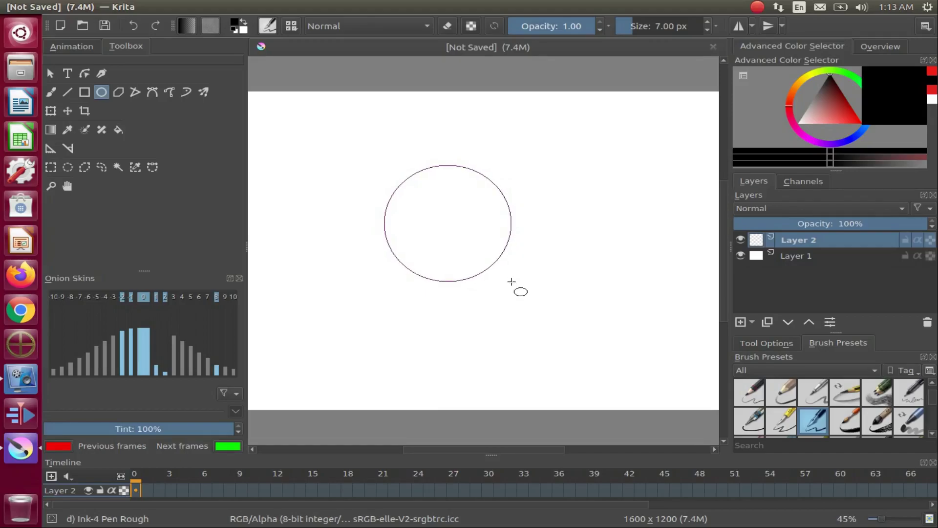
left_click_drag(512, 282, 512, 282)
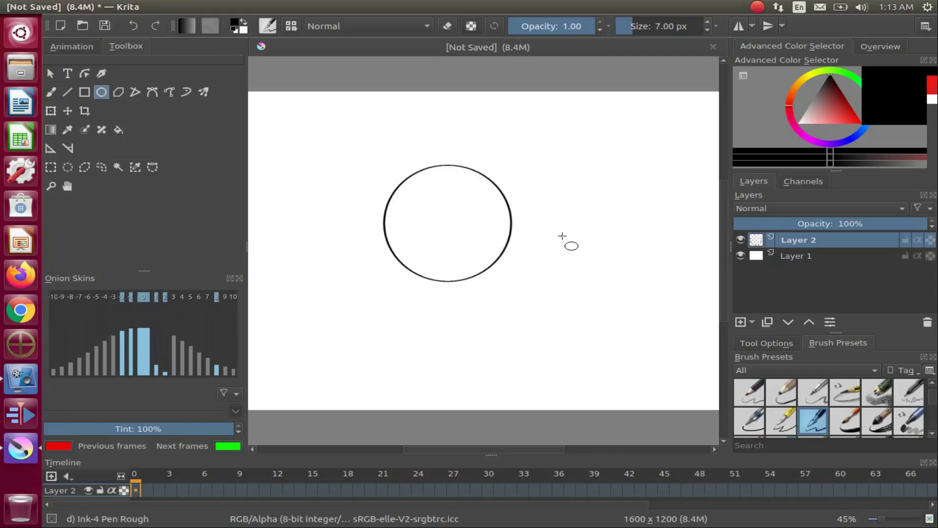
- Set the brush tip back to the Text type stamping GrepHaxs at 28 px
left_click(267, 26)
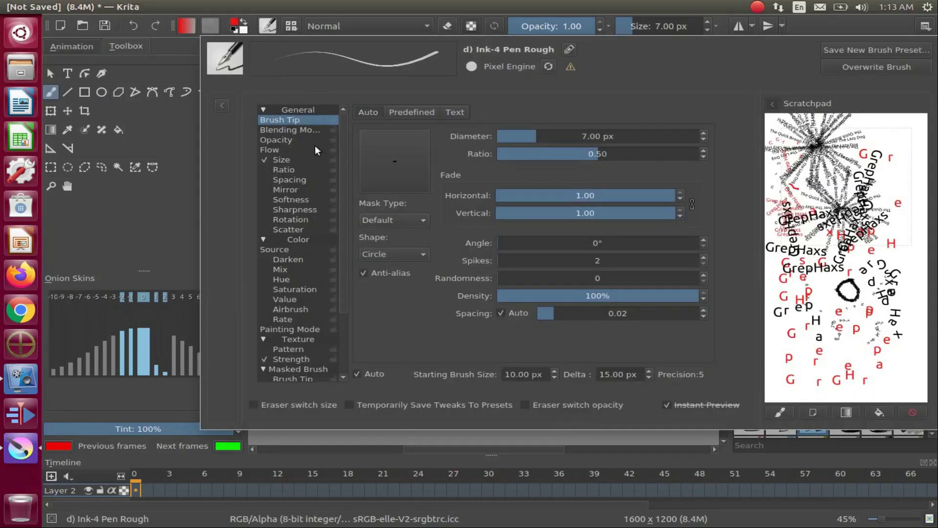
left_click(455, 112)
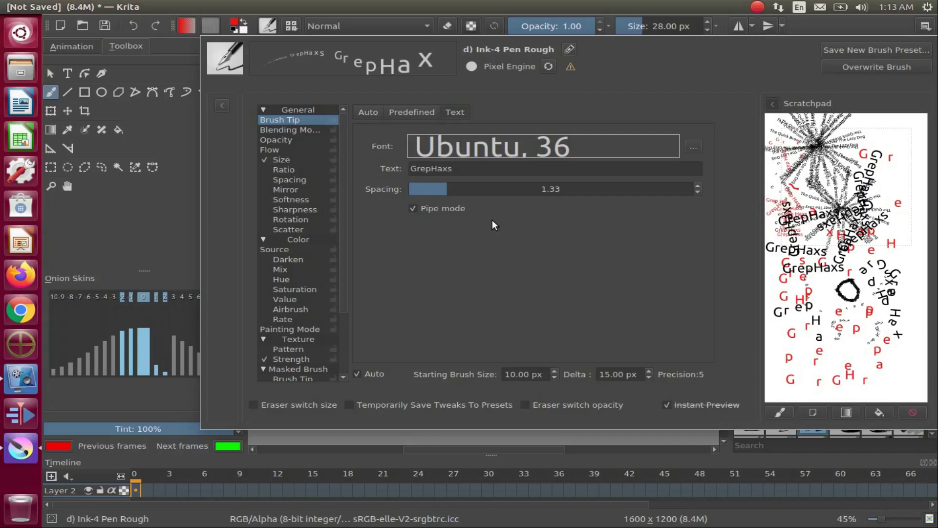
left_click(361, 436)
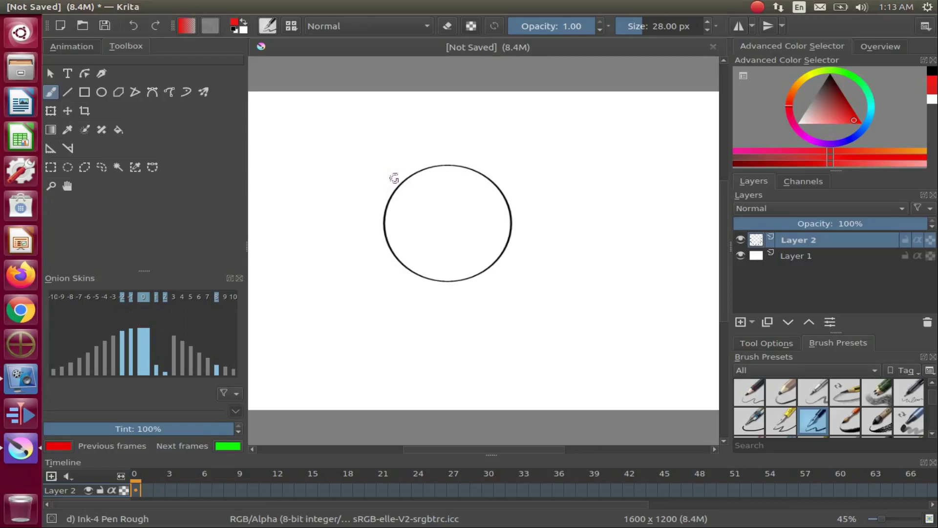
- Stamp red GrepHaxs lettering along the circle's top, bottom, left and right edges
mouse_move(394, 178)
left_mouse_down()
mouse_move(420, 160)
mouse_move(471, 164)
left_mouse_up()
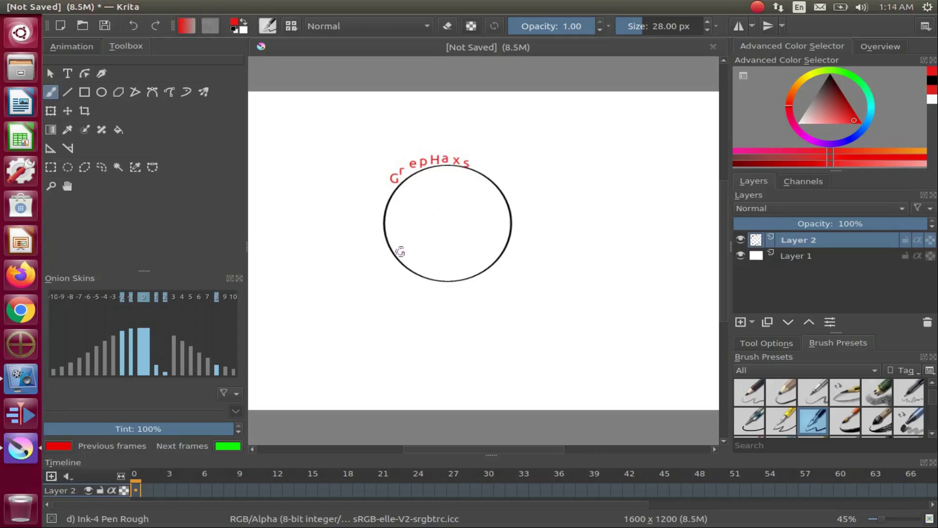
mouse_move(400, 252)
left_mouse_down()
mouse_move(439, 275)
mouse_move(488, 263)
left_mouse_up()
mouse_move(385, 196)
left_mouse_down()
mouse_move(378, 202)
mouse_move(386, 258)
mouse_move(427, 292)
left_mouse_up()
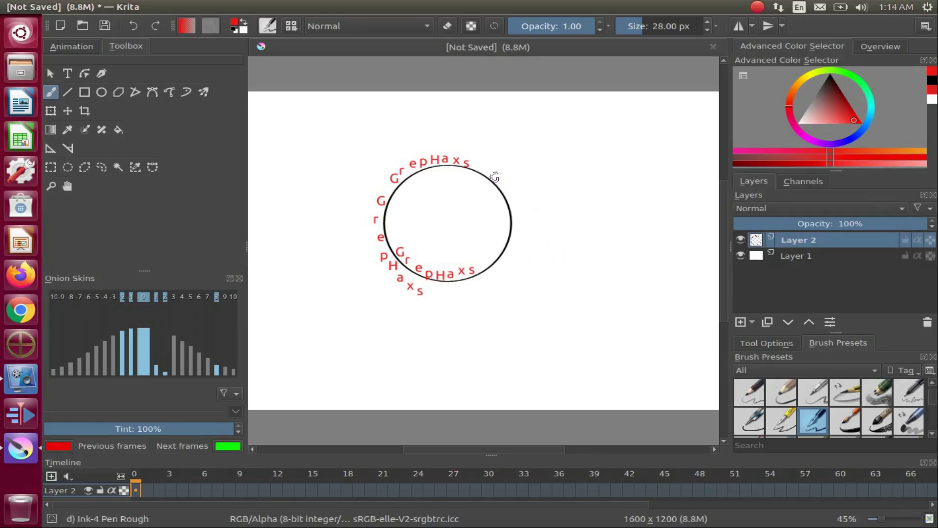
mouse_move(494, 177)
left_mouse_down()
mouse_move(511, 197)
mouse_move(517, 240)
mouse_move(490, 280)
left_mouse_up()
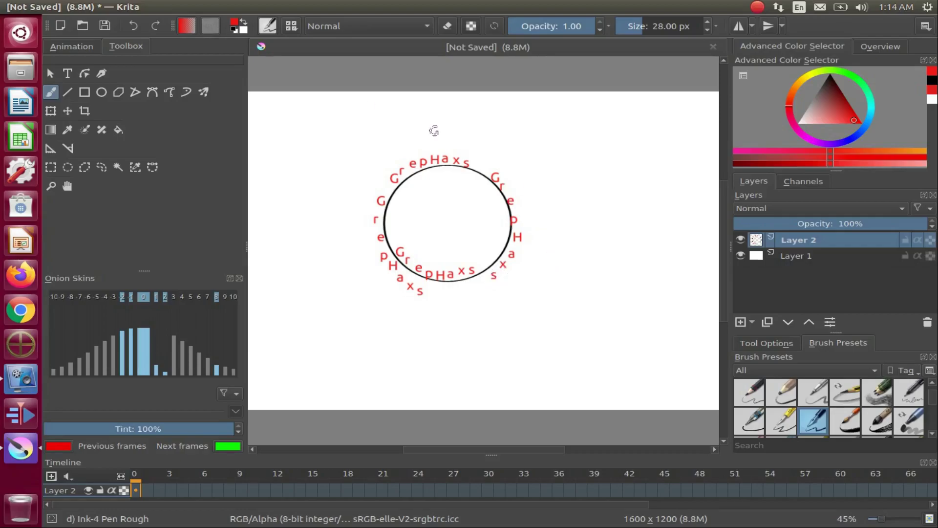
- Lower the GrepHaxs brush spacing from 1.33 to 1.12
left_click(269, 28)
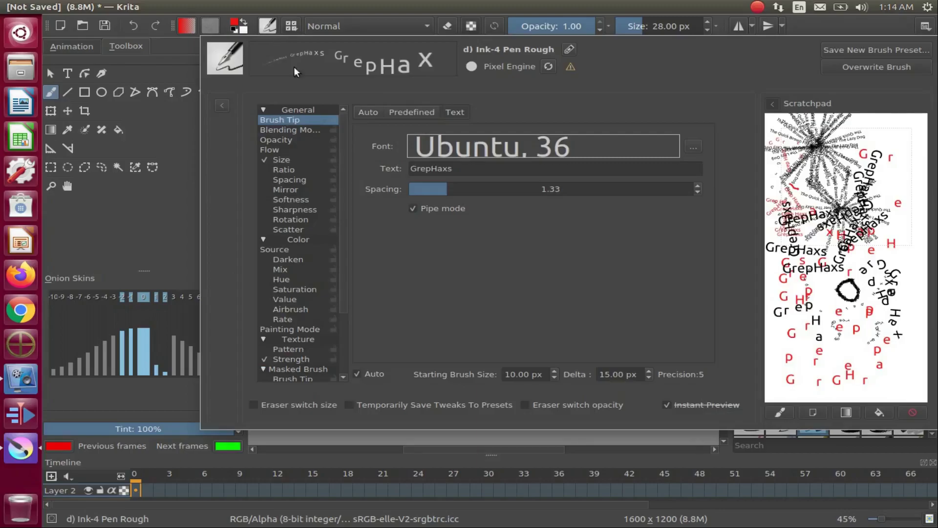
left_click(441, 192)
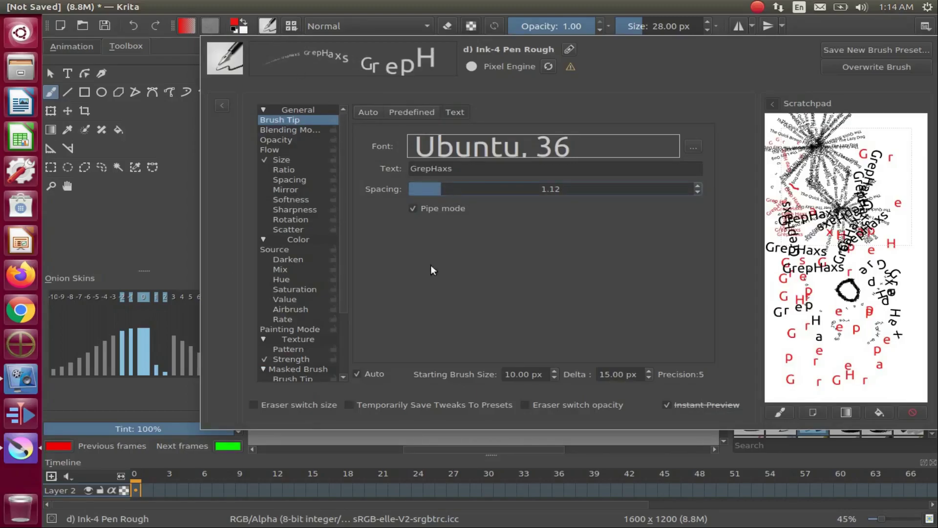
left_click(416, 437)
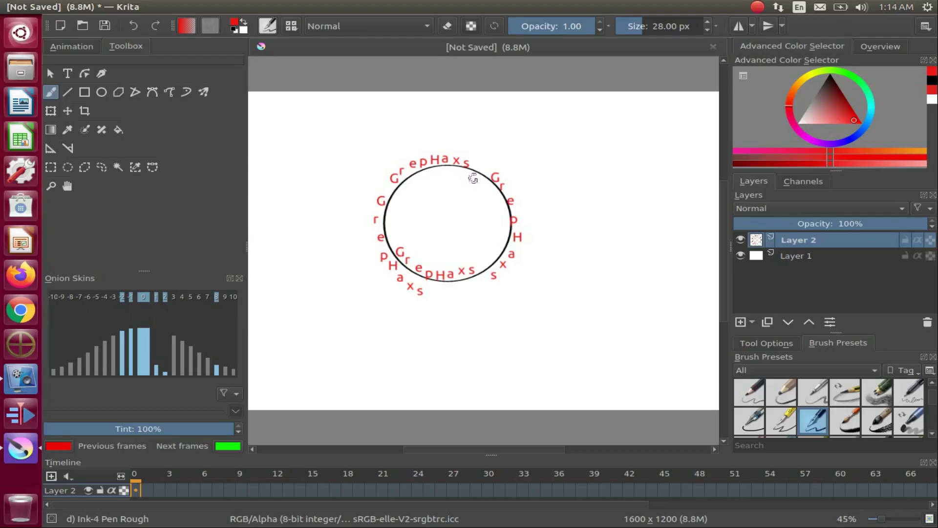
- Stamp more GrepHaxs inside the circle, spiralling around its outside and in a row along the bottom
mouse_move(473, 178)
left_mouse_down()
mouse_move(486, 188)
mouse_move(492, 253)
left_mouse_up()
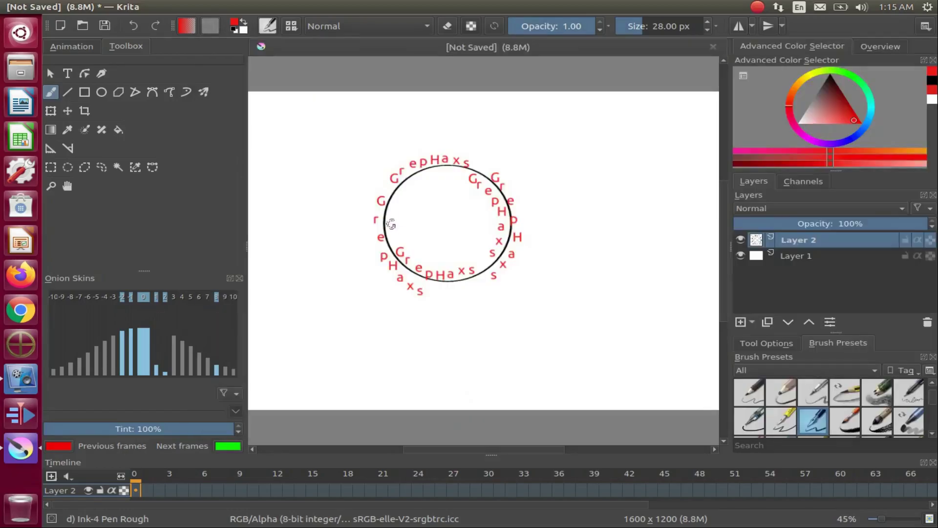
mouse_move(391, 239)
left_mouse_down()
mouse_move(409, 186)
mouse_move(391, 164)
mouse_move(480, 329)
left_mouse_up()
left_click_drag(326, 149, 580, 307)
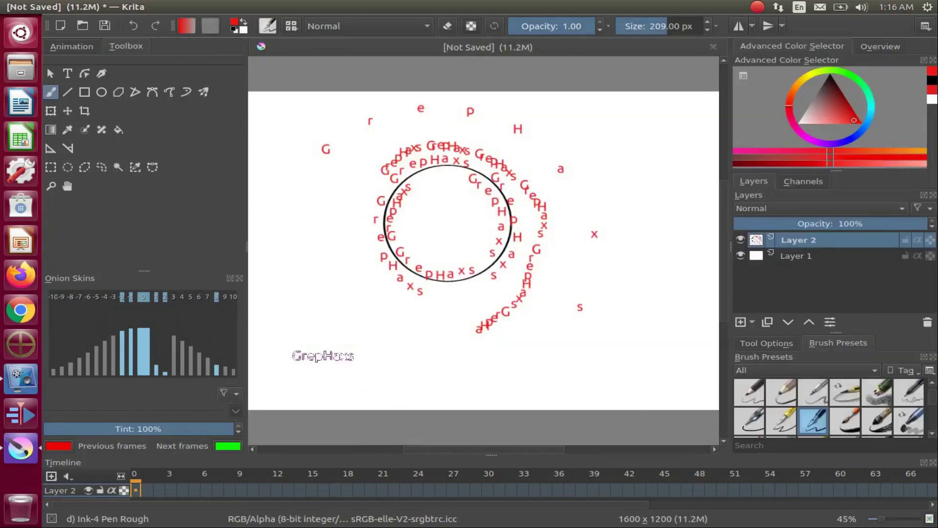
mouse_move(324, 356)
left_mouse_down()
mouse_move(555, 391)
mouse_move(639, 372)
left_mouse_up()
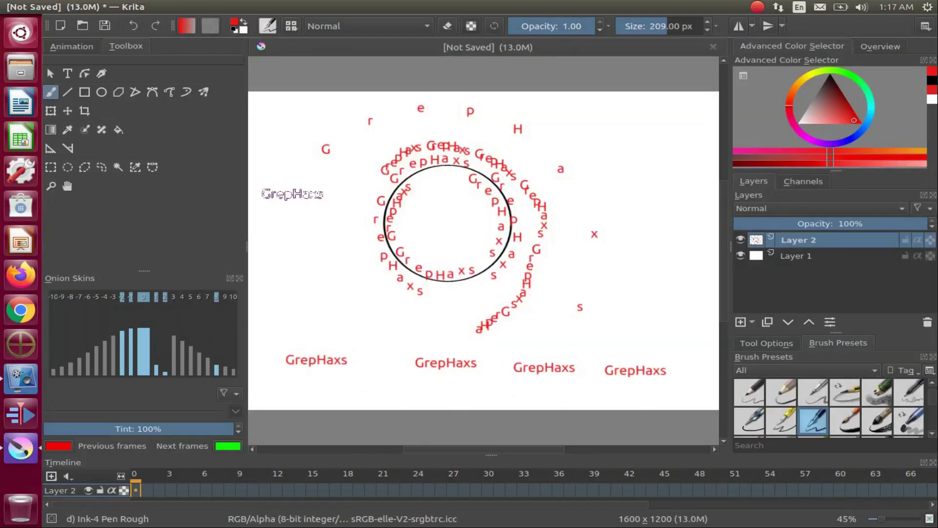
- Change the brush text to 'GrepHaxs Is Here' and select all text in the label editor
left_click(267, 26)
type("Is Here")
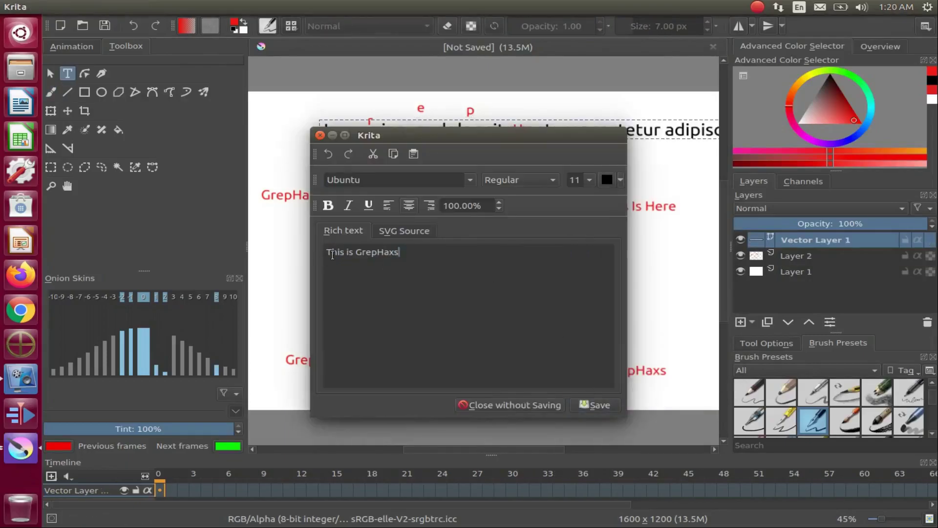
key("ctrl+a")
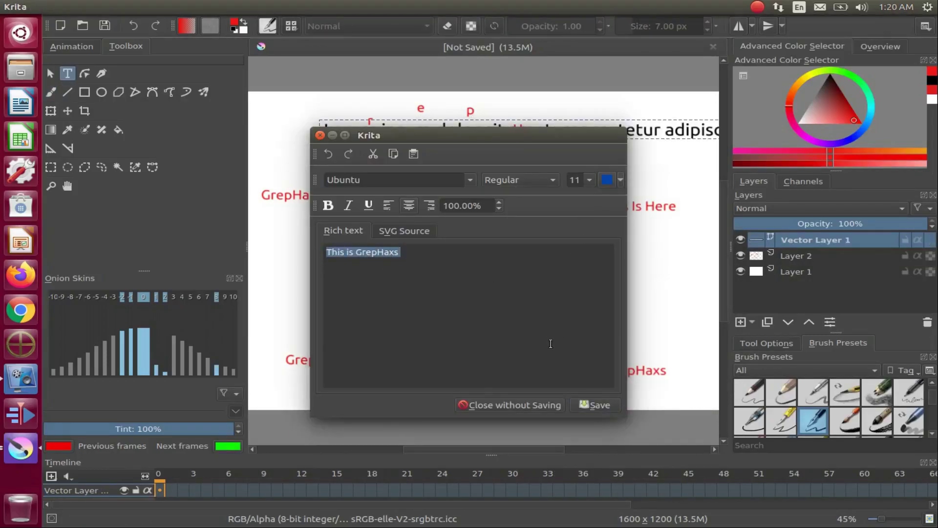
- Apply the blue 'This is GrepHaxs' label and move it down beside the circle's lower-left side
left_click(593, 404)
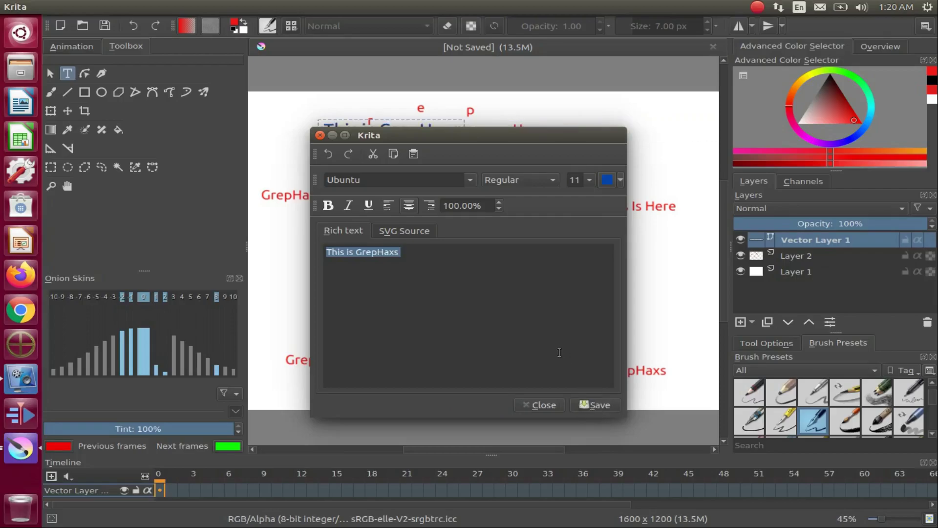
left_click(543, 405)
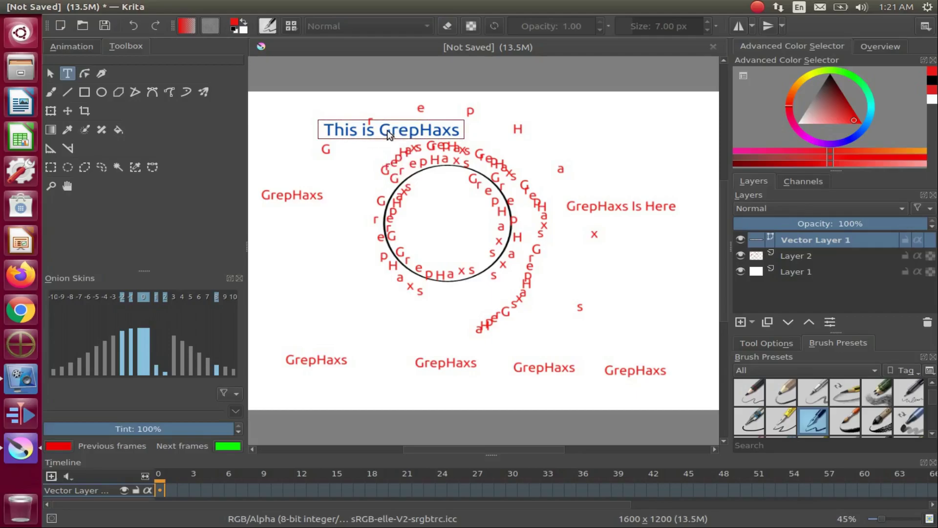
left_click(68, 111)
left_click_drag(391, 130, 323, 292)
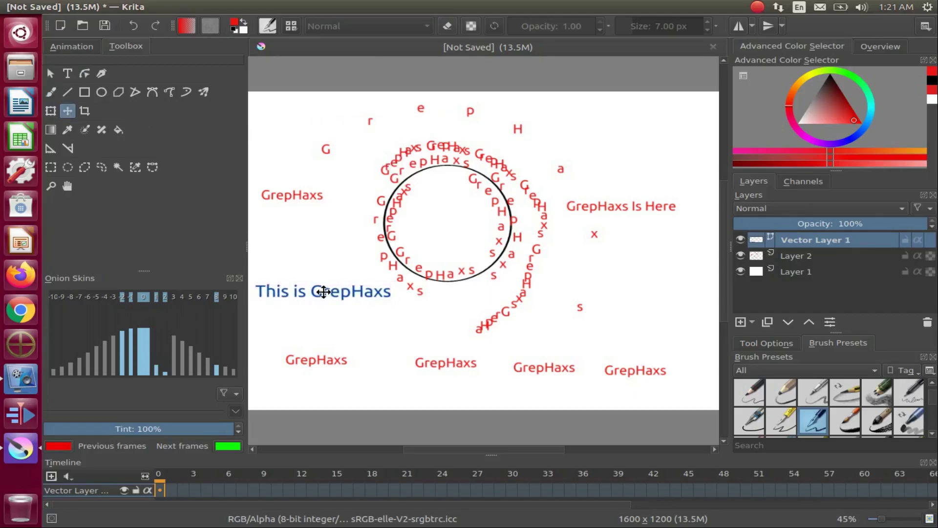